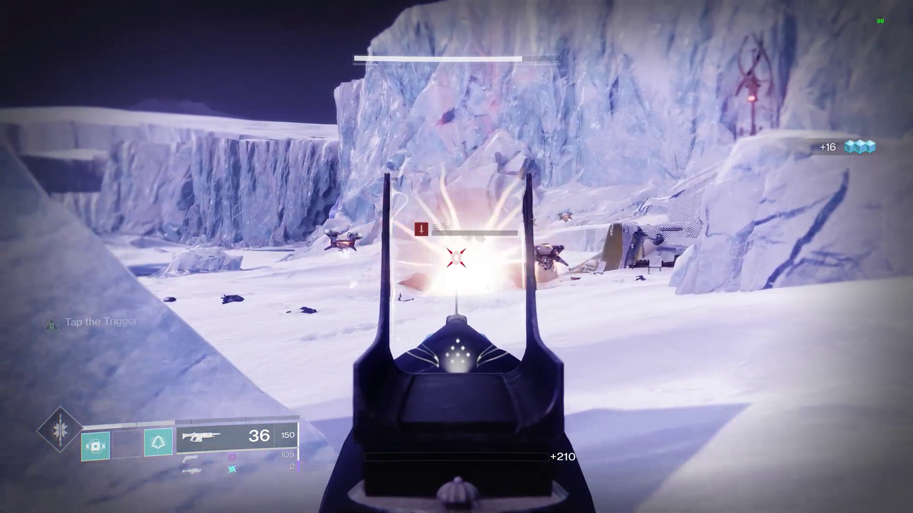
Fire repeatedly at the enemies near the snowy outpost, then move across the snow
click(456, 257)
click(456, 257)
click(456, 257)
click(457, 257)
click(456, 257)
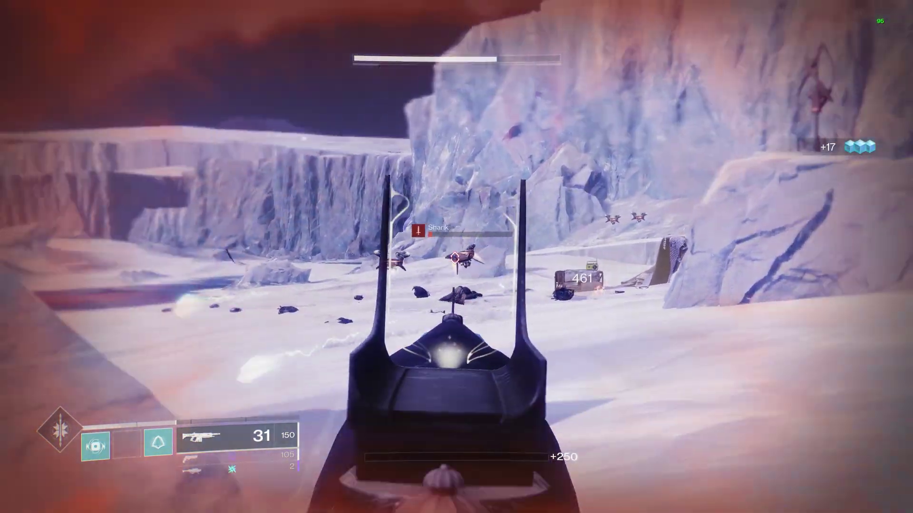
click(456, 257)
click(456, 257)
click(456, 257)
click(457, 257)
click(457, 257)
click(457, 257)
click(456, 257)
click(456, 256)
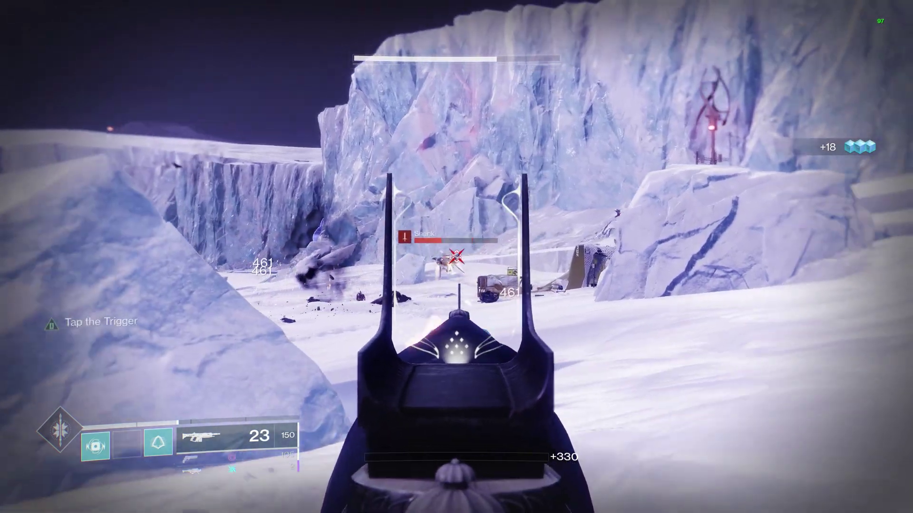
click(456, 257)
click(457, 256)
key(w)
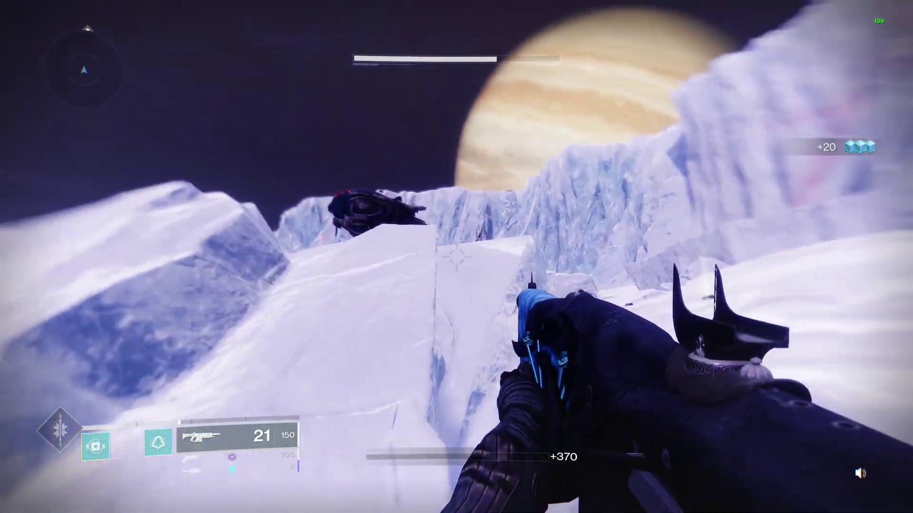
Aim down sights toward the enemy ship and shoot the Shank
right_click(457, 257)
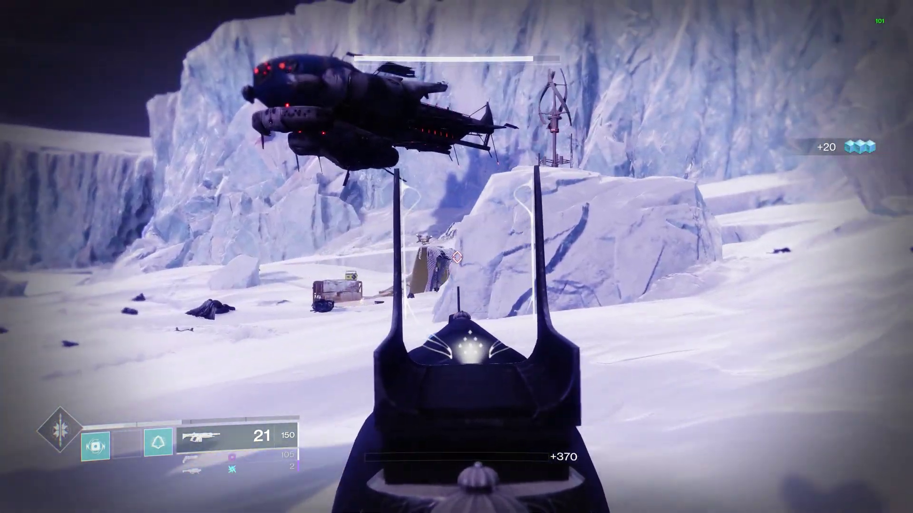
click(456, 257)
click(456, 256)
click(456, 257)
click(456, 257)
click(456, 257)
click(456, 257)
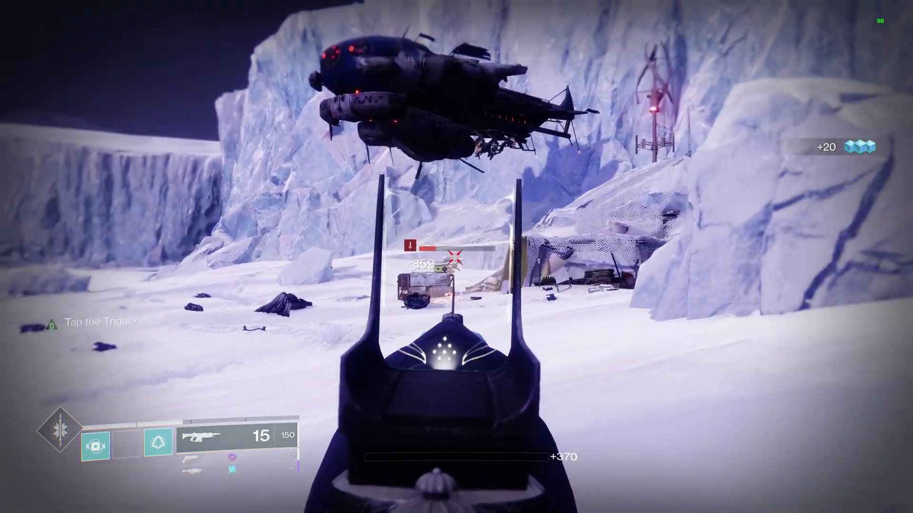
Finish off the Shank, then switch to the hand cannon and fire at the Captain
click(456, 257)
click(456, 257)
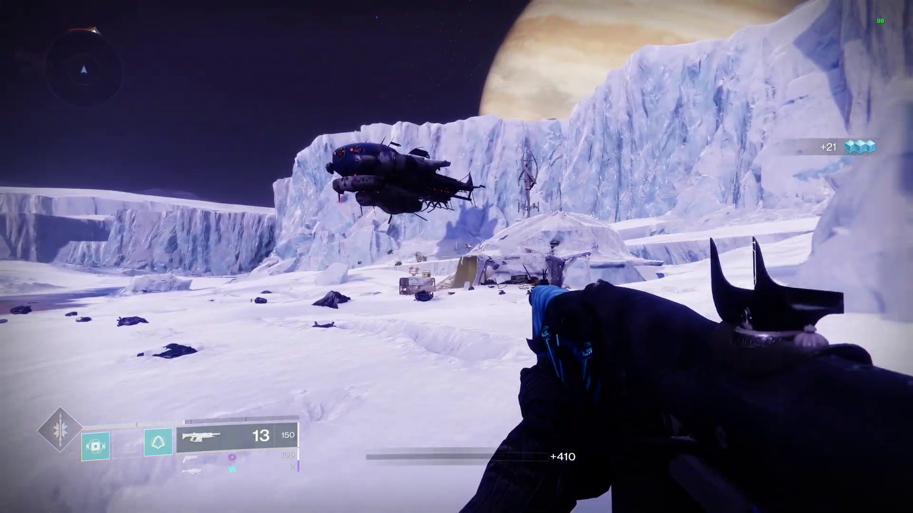
key(2)
right_click(456, 257)
click(456, 257)
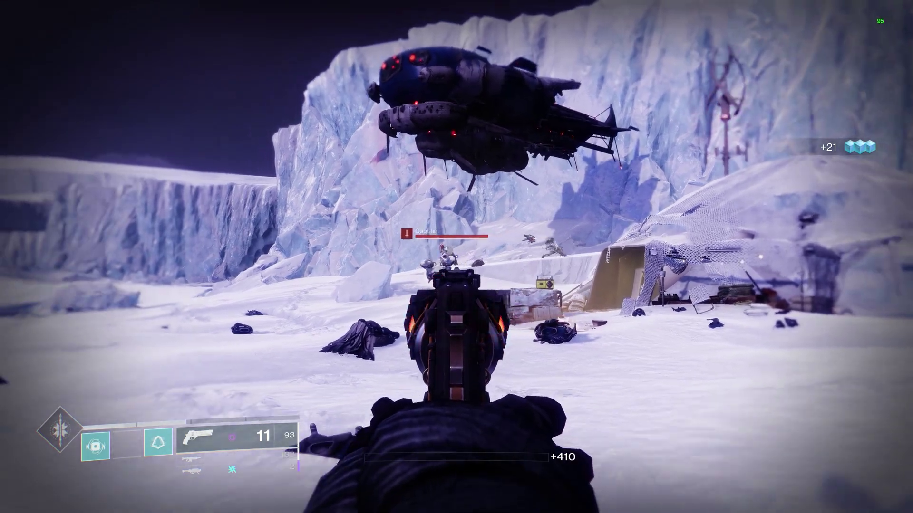
Fire the Häkke rocket launcher at the Captain, then swap back and keep shooting enemies
click(456, 257)
key(3)
right_click(456, 256)
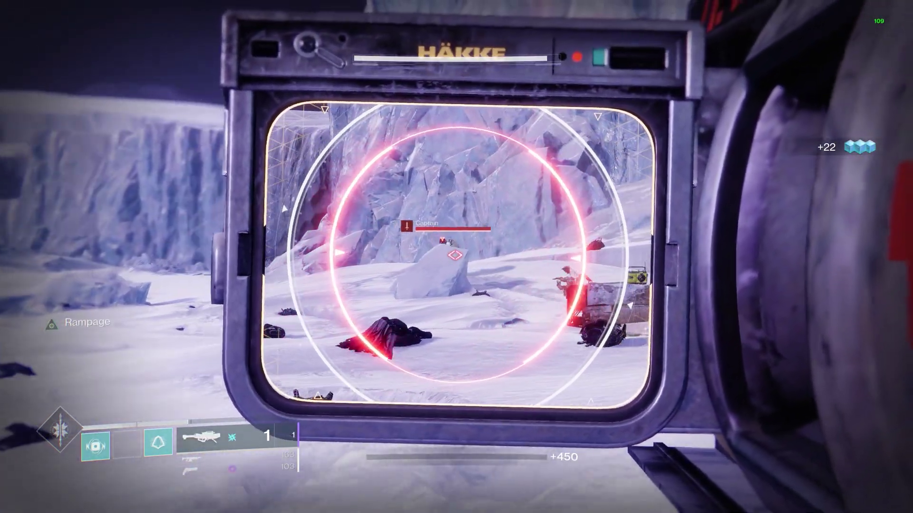
click(456, 257)
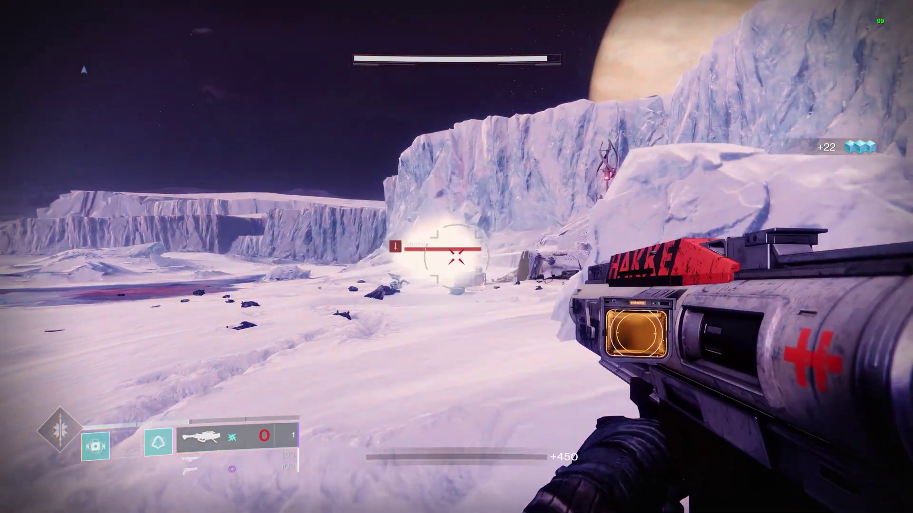
key(1)
click(456, 257)
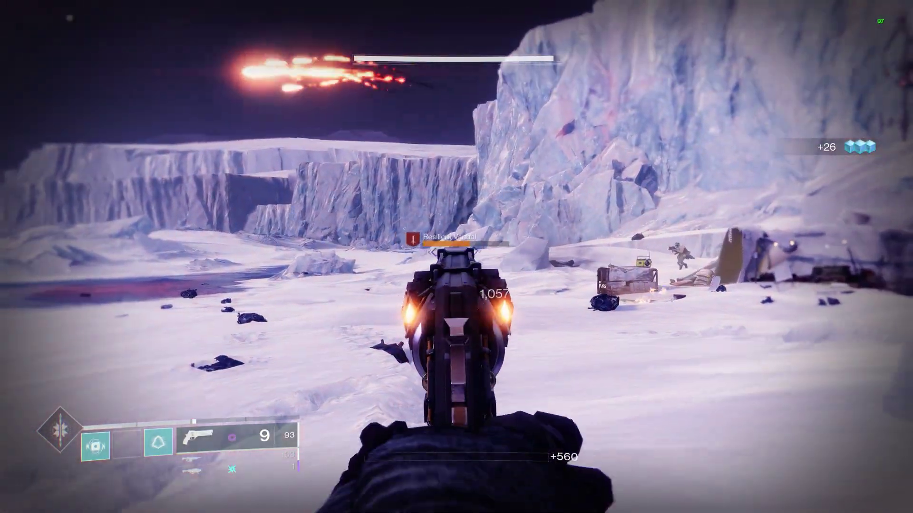
click(457, 257)
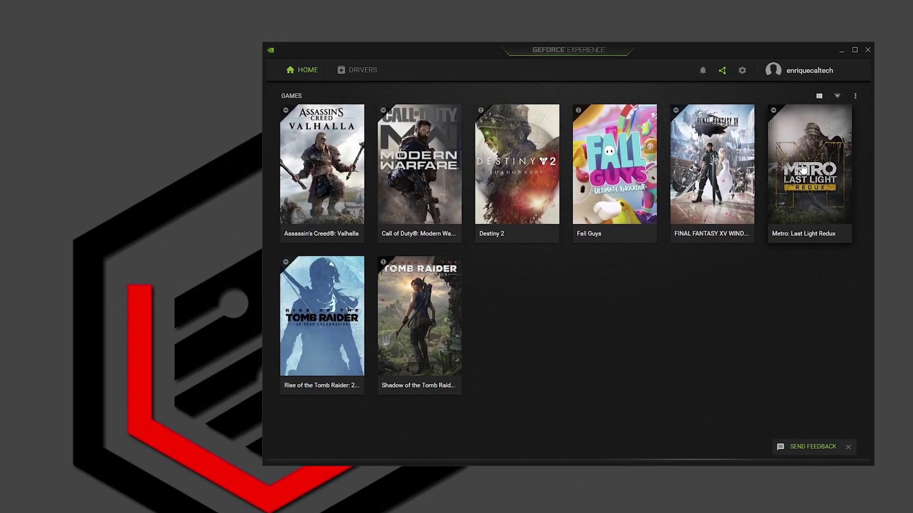
Check the installed Game Ready driver on the DRIVERS page, then close GeForce Experience
click(369, 76)
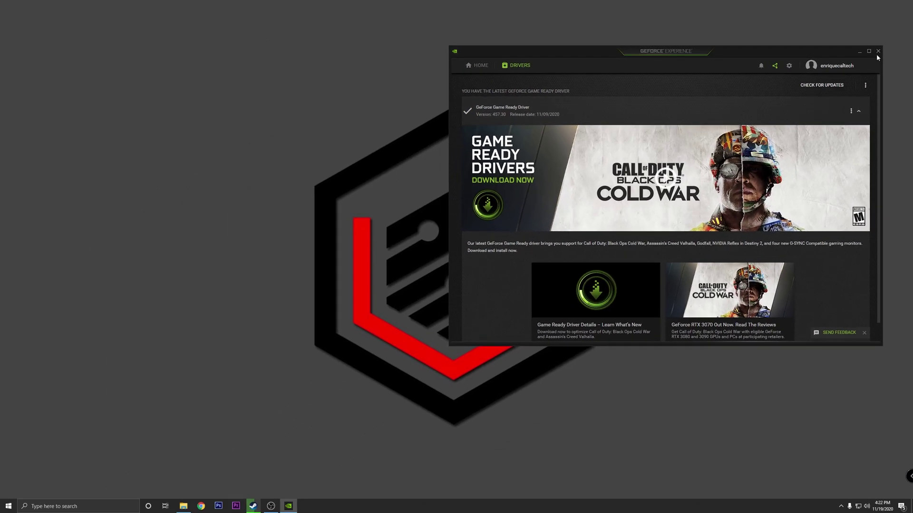
click(879, 51)
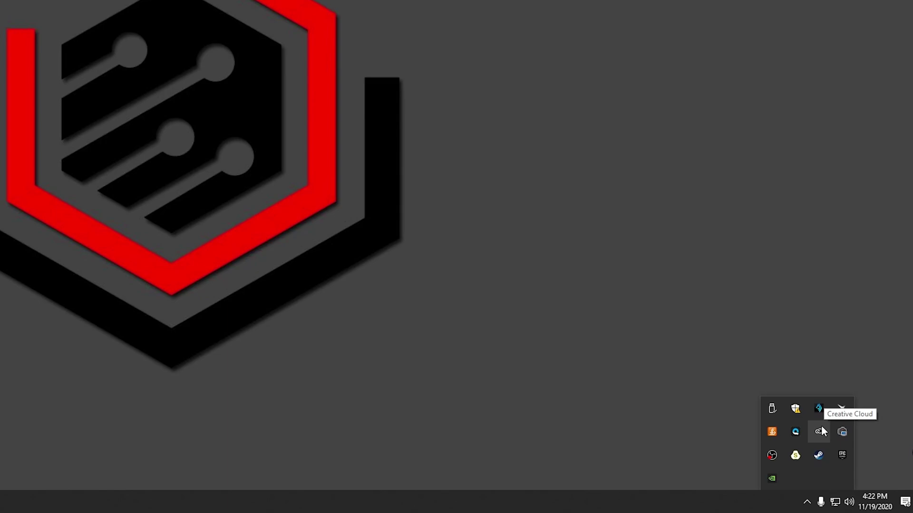
Exit the GoPro background app from the hidden tray icons and dismiss the tray flyout
right_click(794, 431)
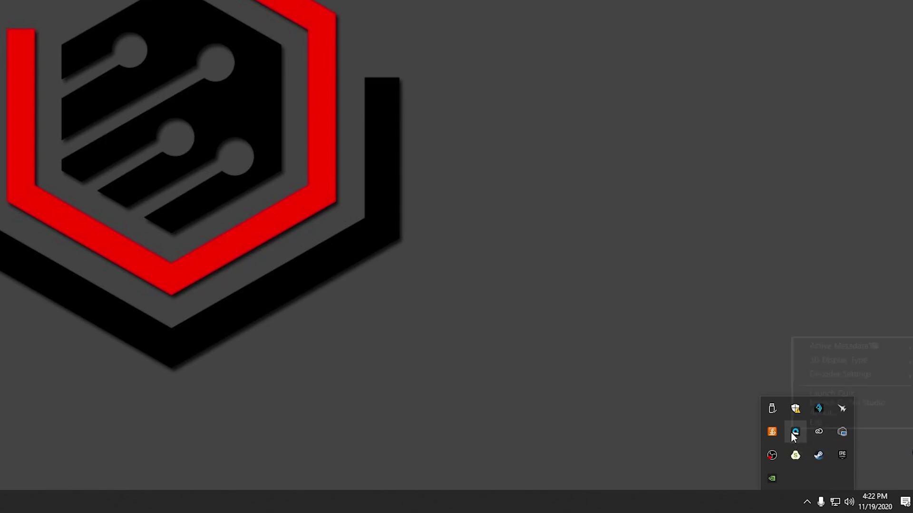
click(821, 424)
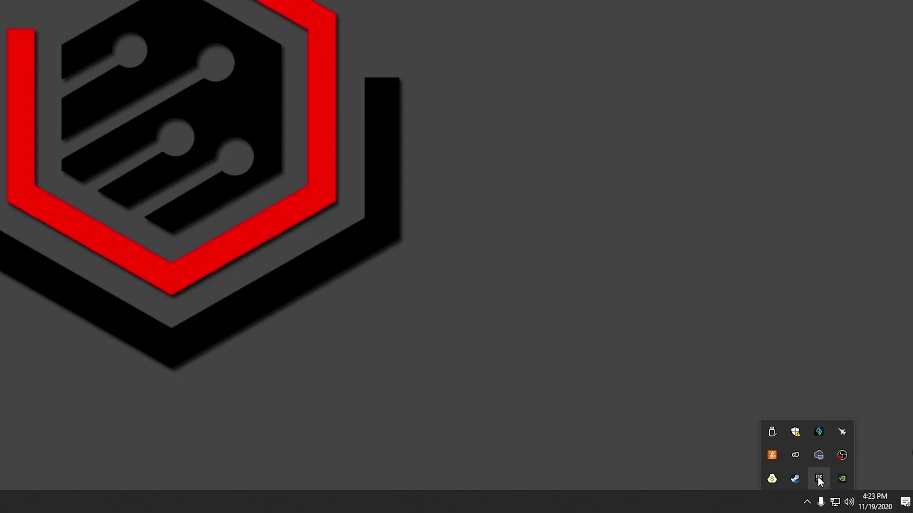
click(818, 477)
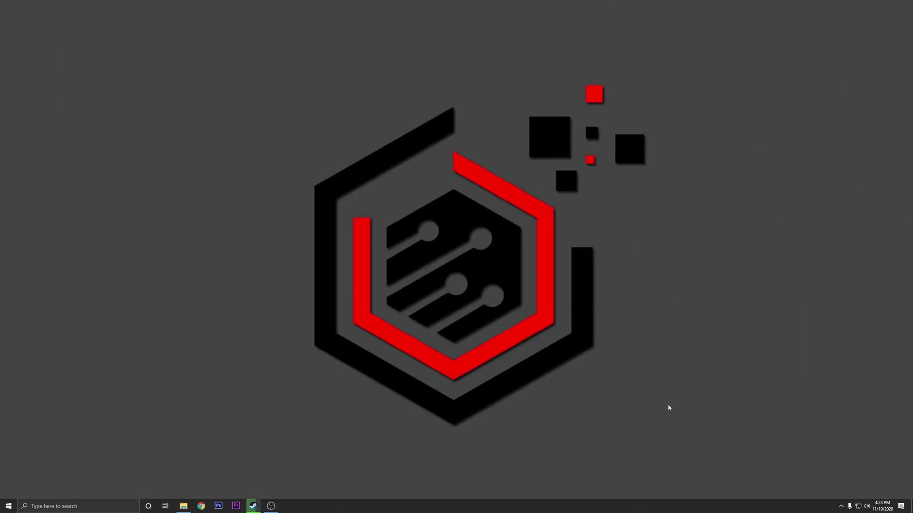
Launch NVIDIA Control Panel from the desktop's right-click menu
right_click(462, 216)
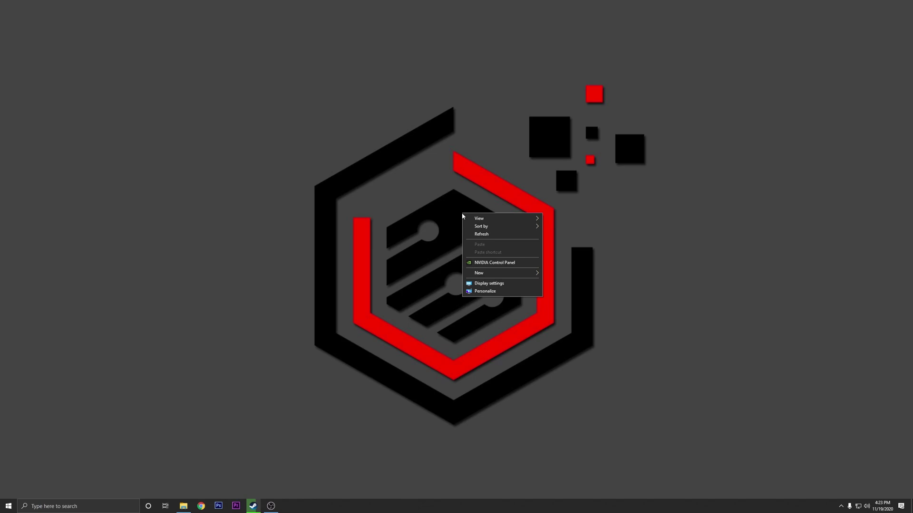
click(495, 263)
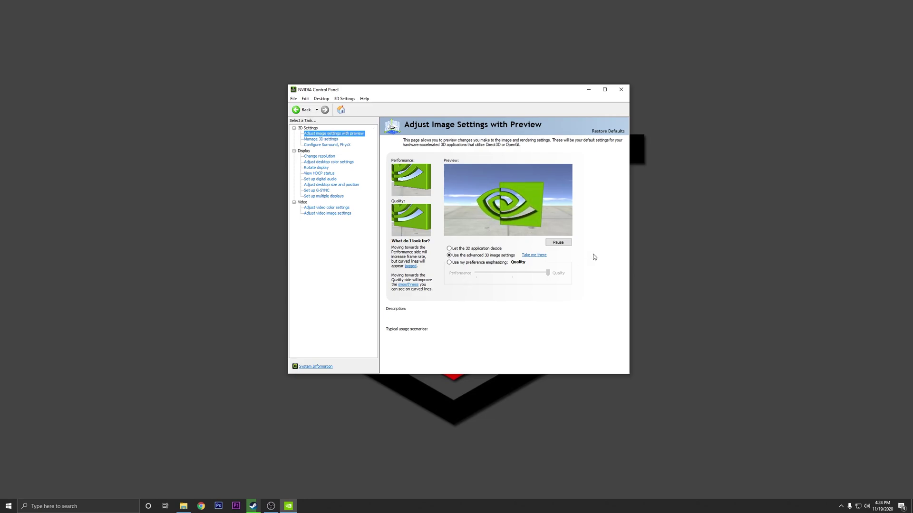
mouse_move(488, 256)
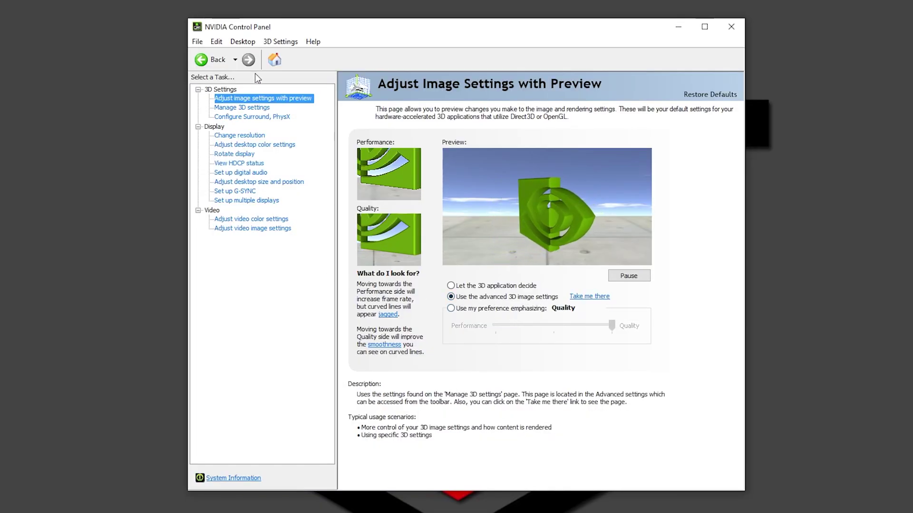
On the Manage 3D settings page, review Ambient Occlusion's options and leave it Off
click(236, 112)
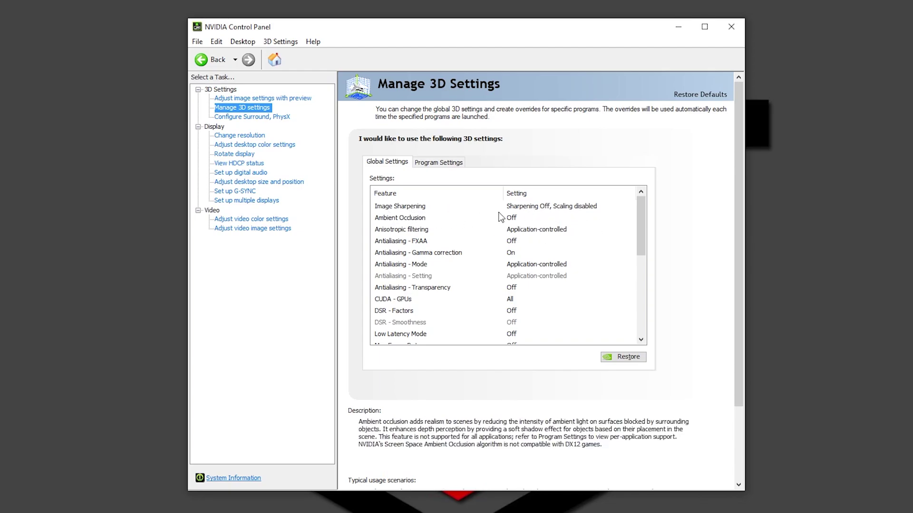
click(514, 220)
click(524, 218)
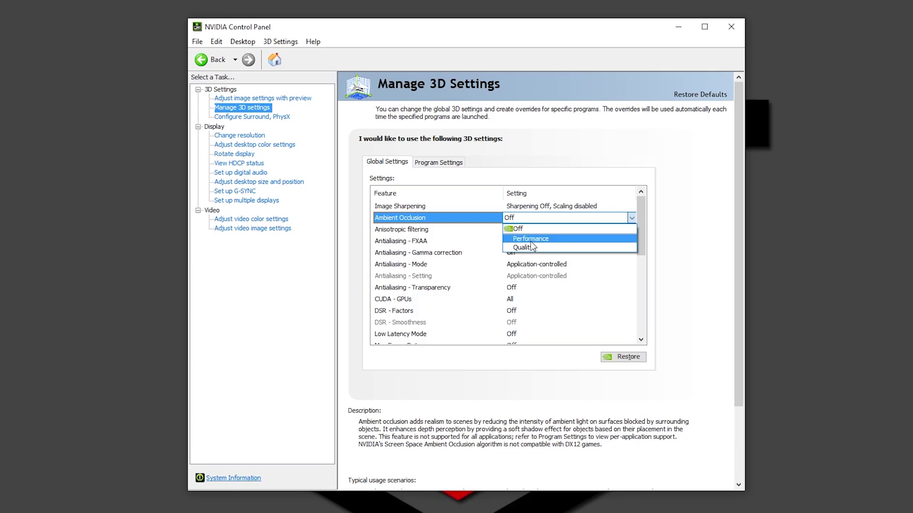
click(525, 229)
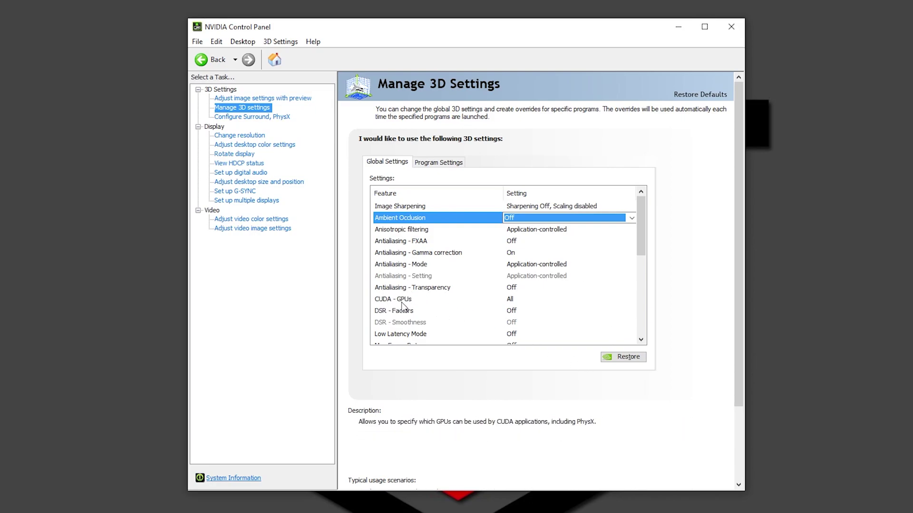
Confirm CUDA - GPUs uses All GPUs with the GeForce RTX 2080 checked
click(525, 301)
click(523, 298)
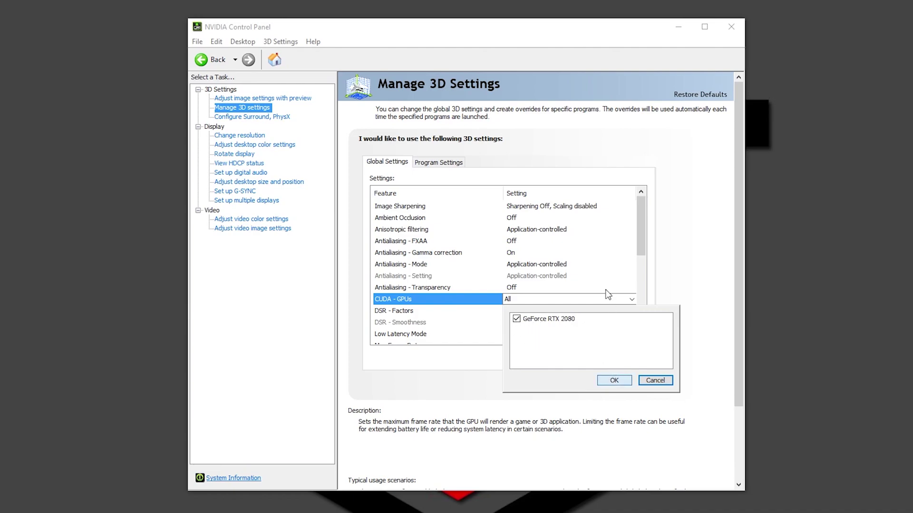
click(584, 256)
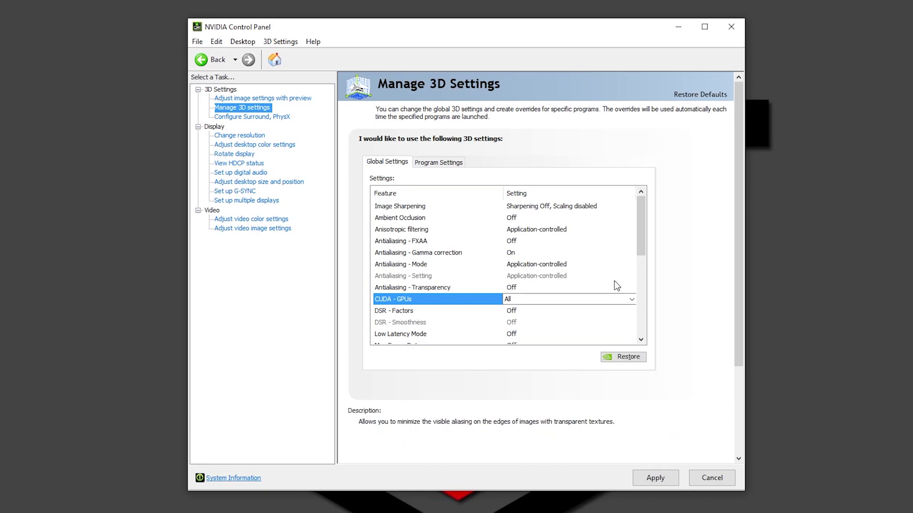
Check the Low Latency Mode choices and leave it Off
scroll(643, 230, down, 3)
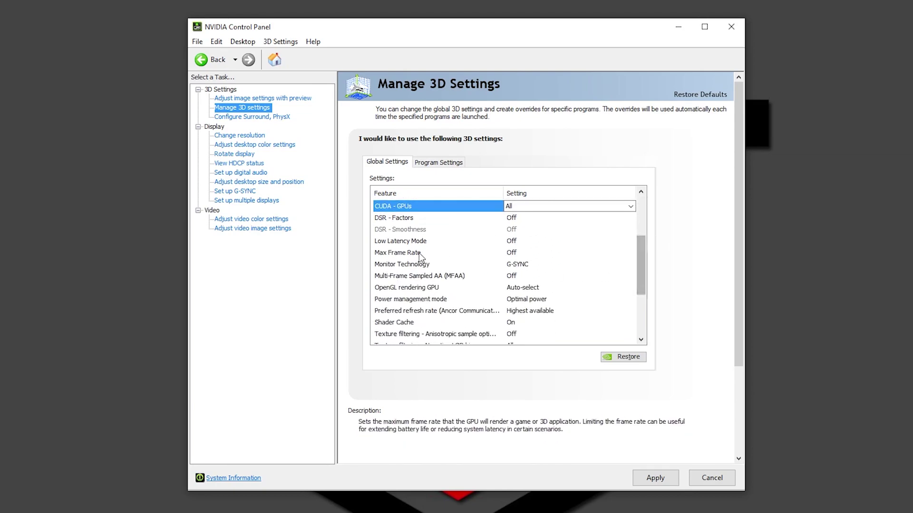
click(518, 241)
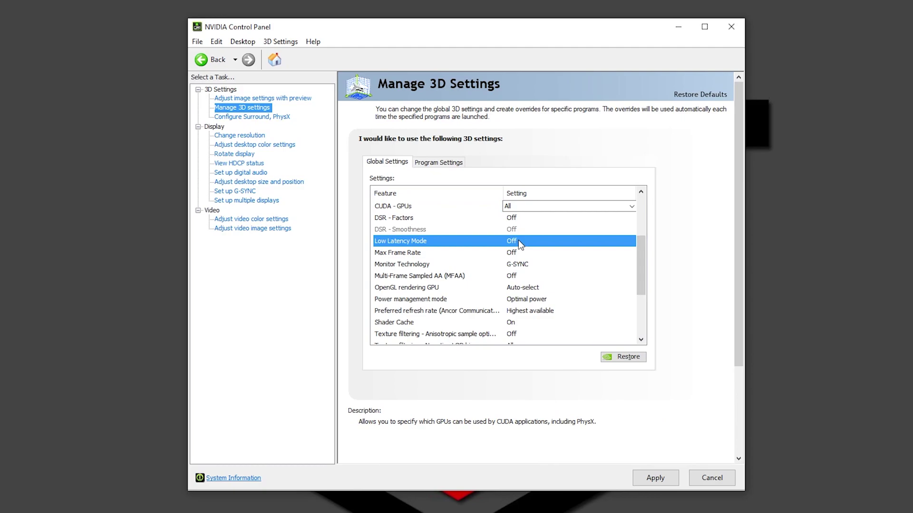
click(518, 240)
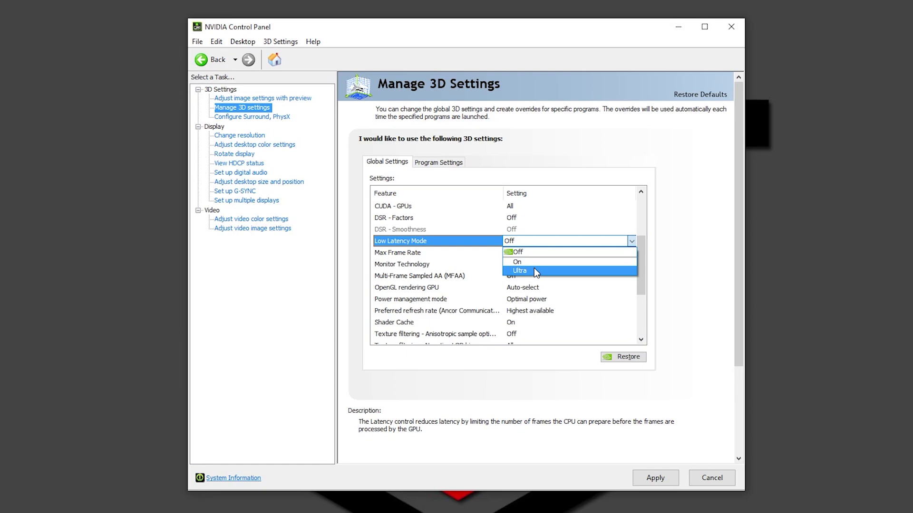
key(Escape)
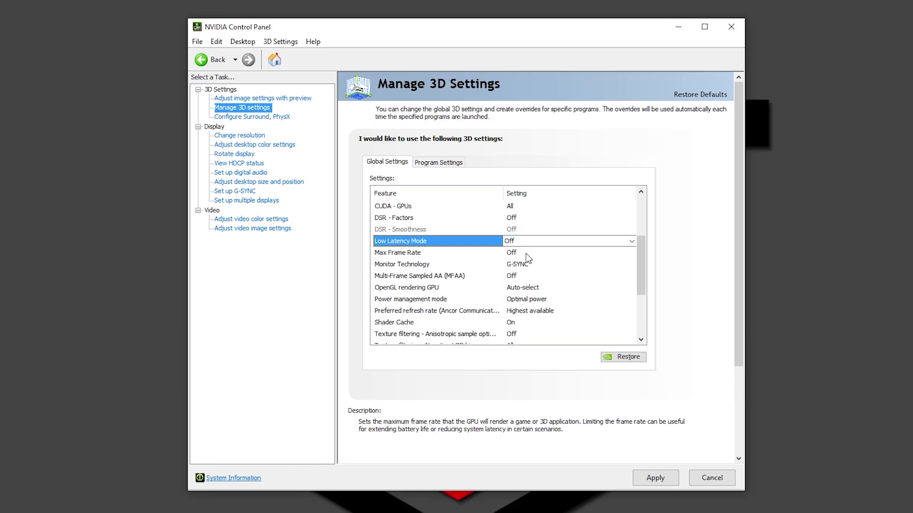
Keep Max Frame Rate Off and bring up the Monitor Technology choices
click(526, 252)
click(527, 252)
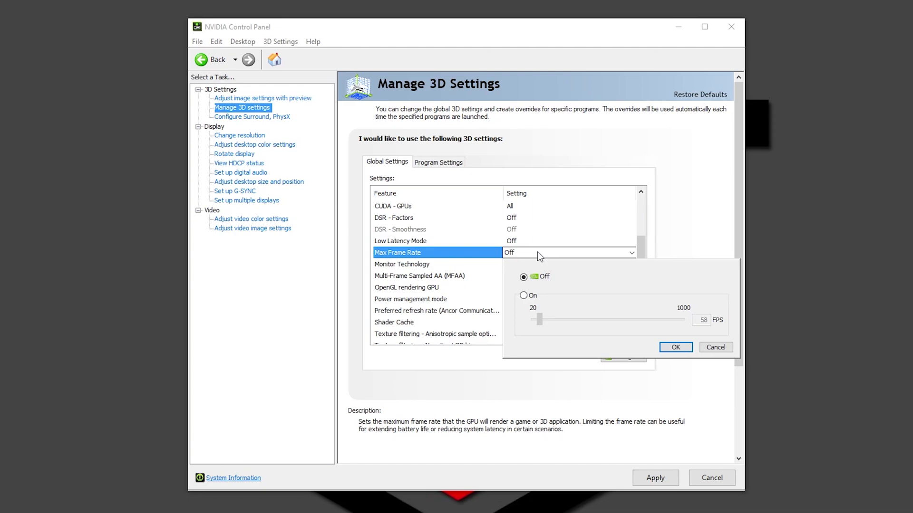
click(523, 254)
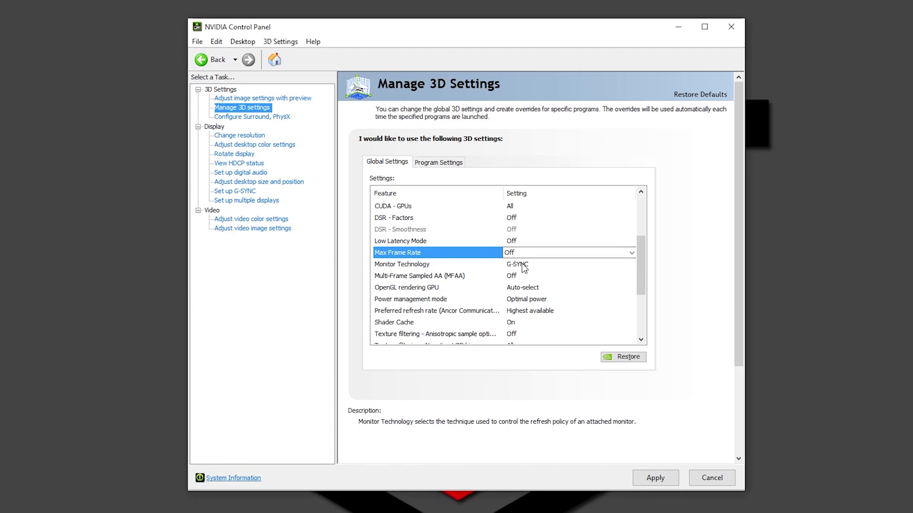
click(530, 265)
click(535, 266)
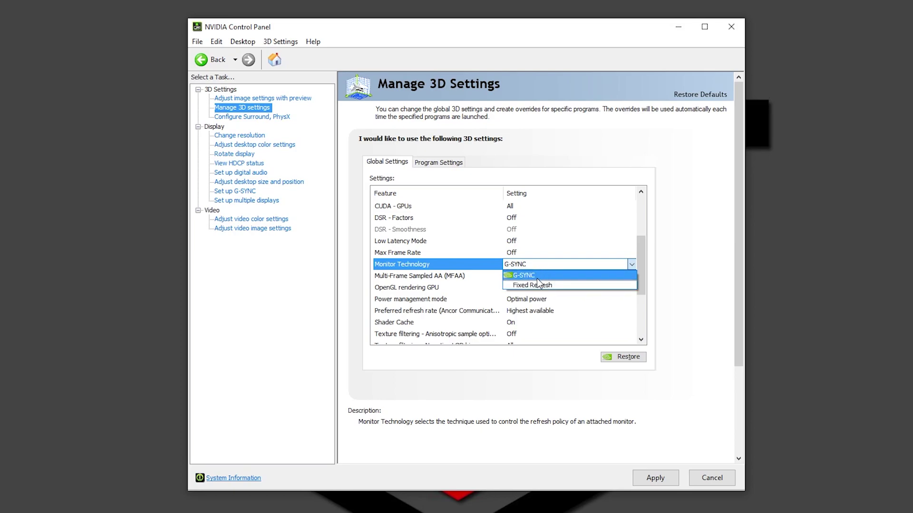
Keep Monitor Technology on G-SYNC and set OpenGL rendering GPU to GeForce RTX 2080
click(535, 275)
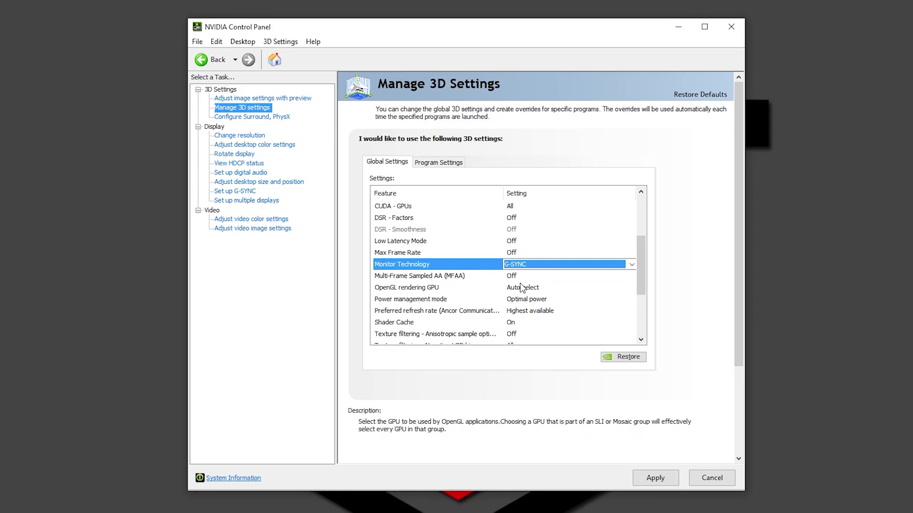
click(531, 276)
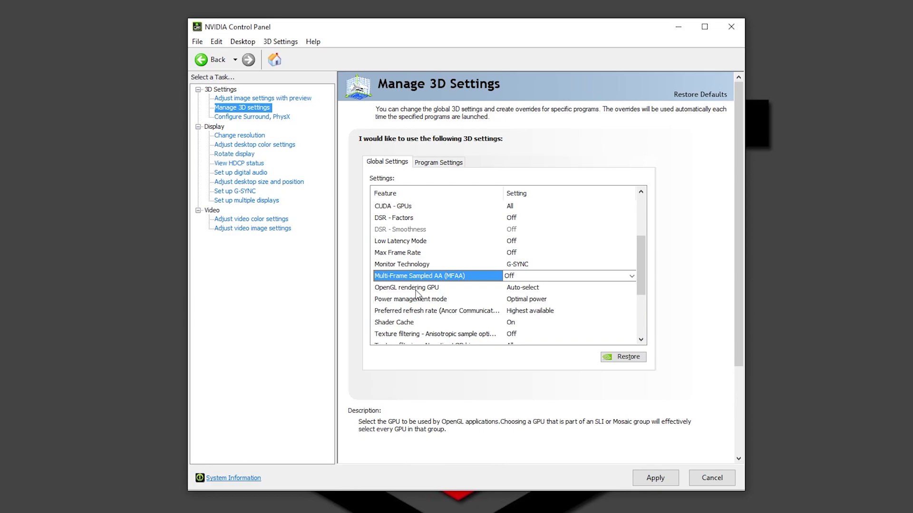
click(532, 288)
click(532, 288)
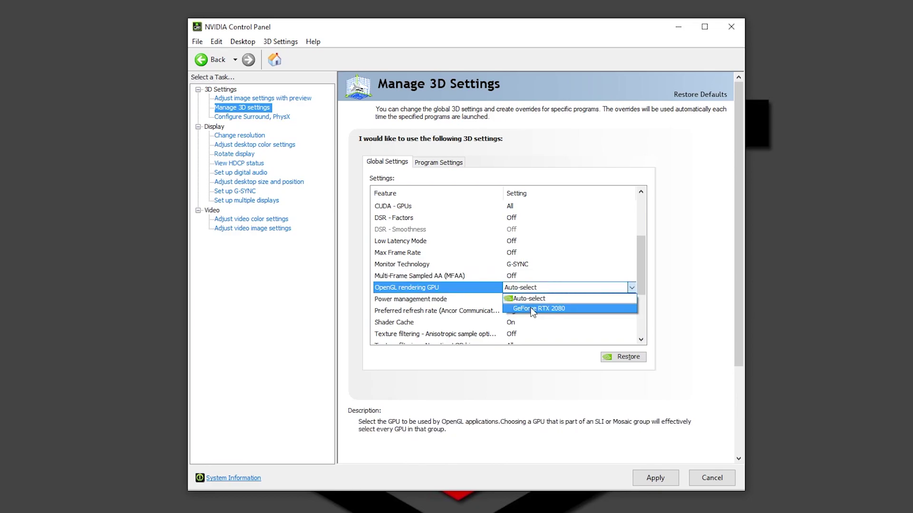
click(568, 309)
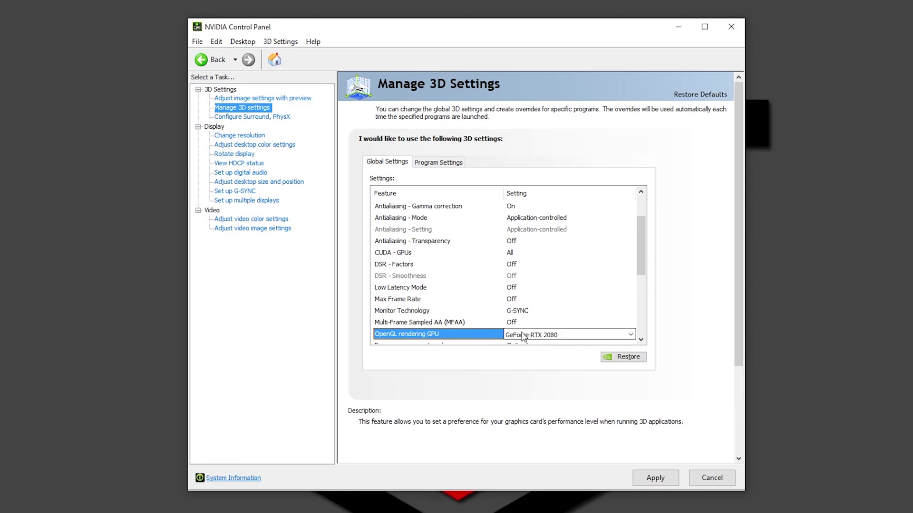
drag(639, 241, 642, 282)
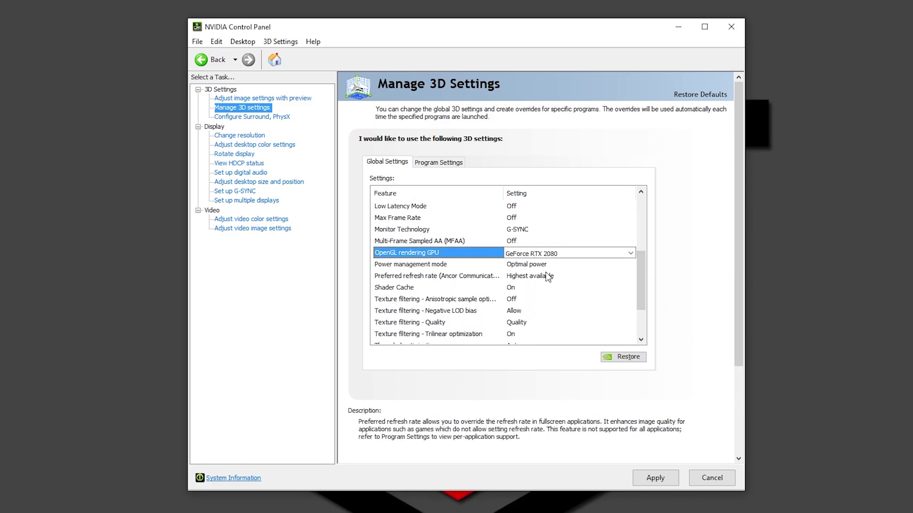
Set Power management mode to Prefer maximum performance
click(533, 268)
click(534, 265)
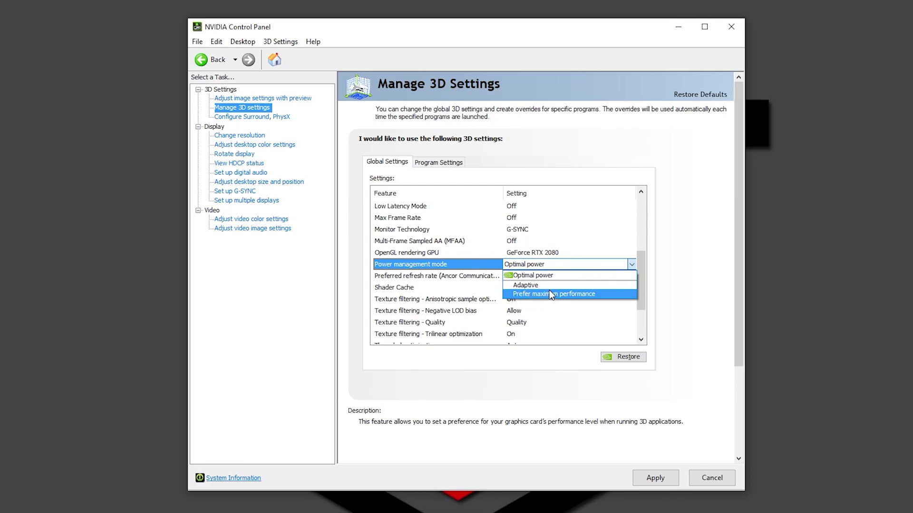
click(549, 294)
scroll(420, 258, down, 1)
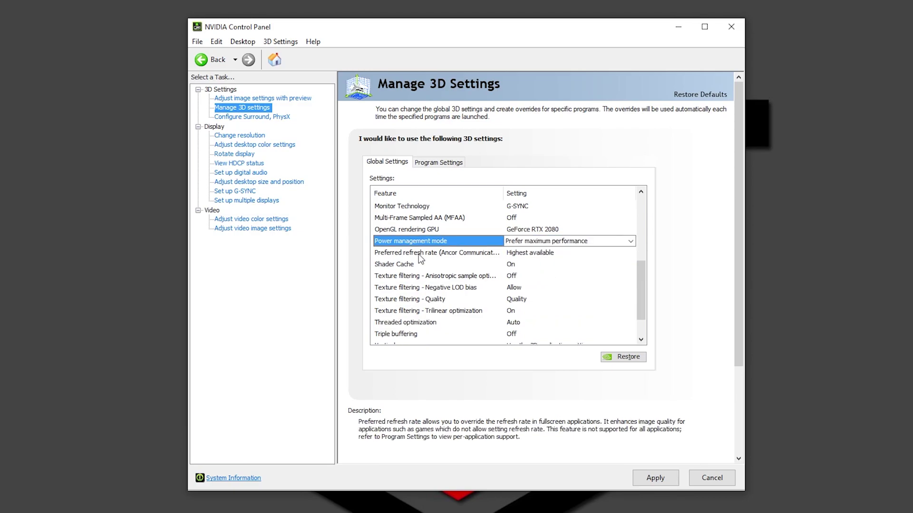
Switch Texture filtering - Quality from Quality to High performance
click(524, 303)
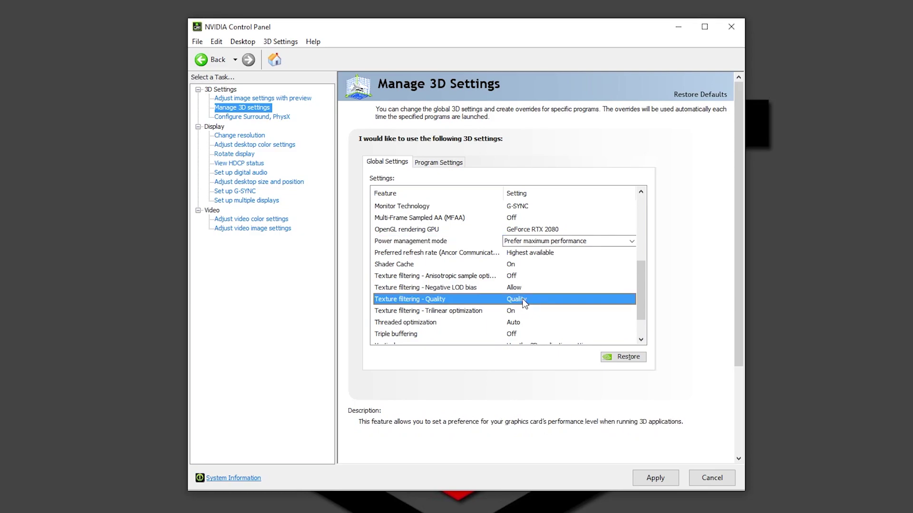
click(539, 300)
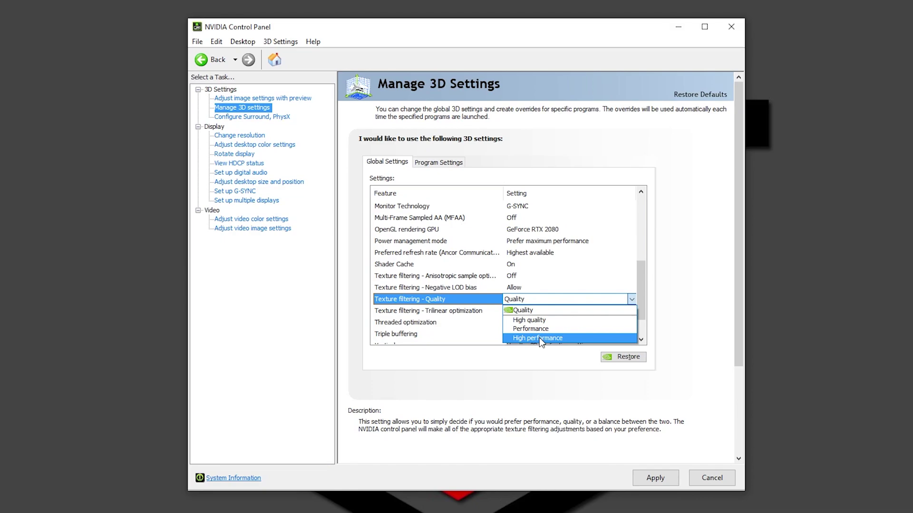
click(539, 338)
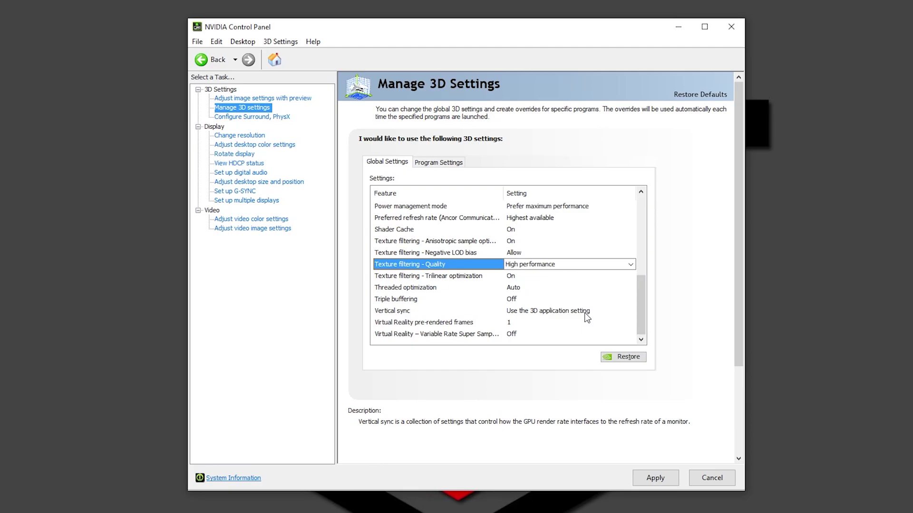
mouse_move(434, 337)
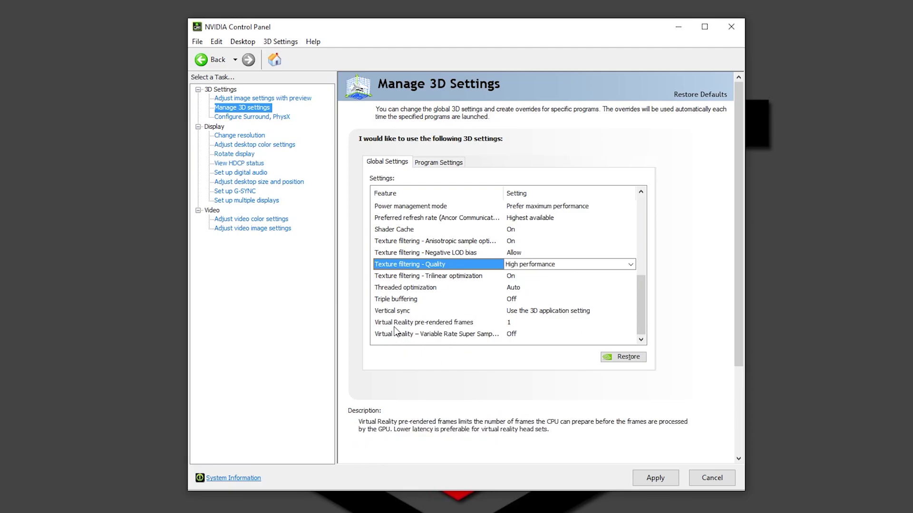
mouse_move(565, 336)
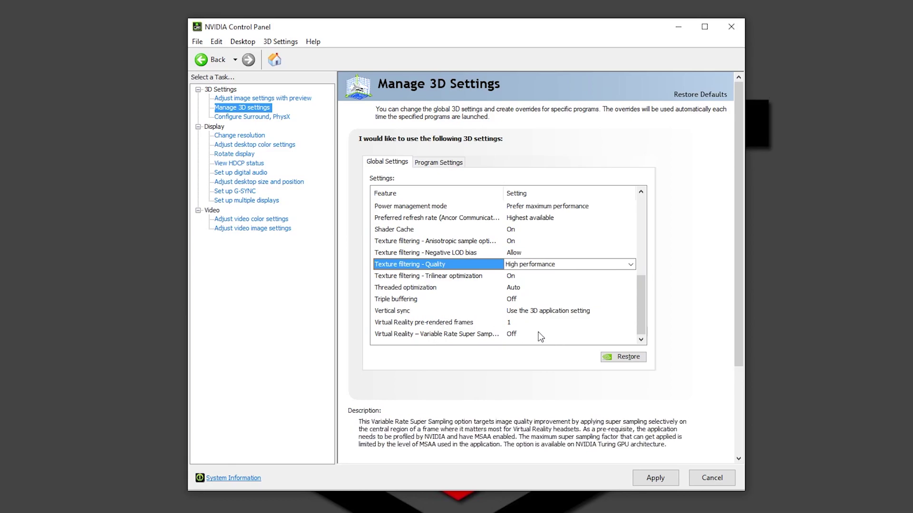
Apply the pending 3D setting changes and set the PhysX processor to GeForce RTX 2080
click(272, 118)
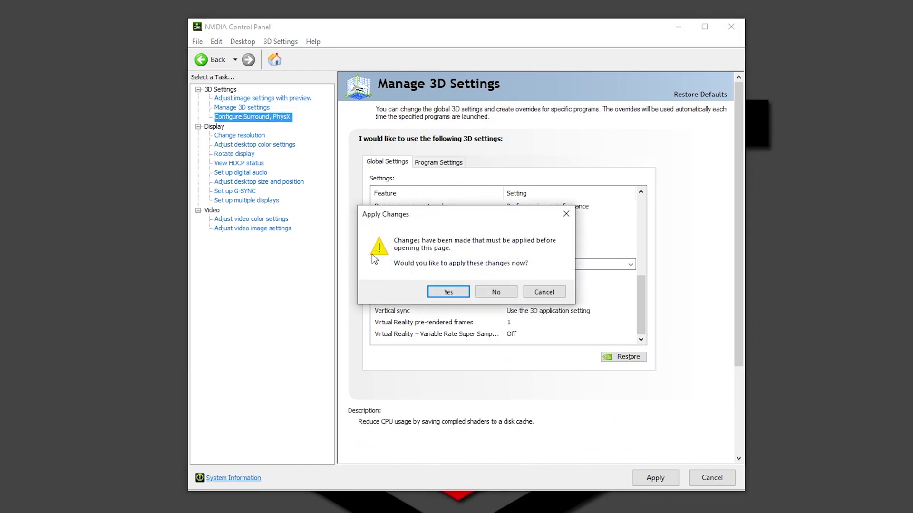
click(447, 290)
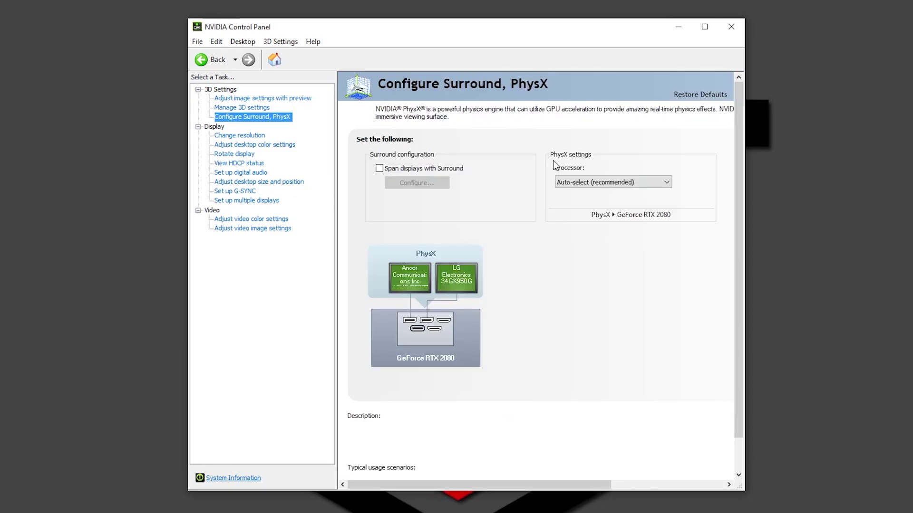
click(572, 182)
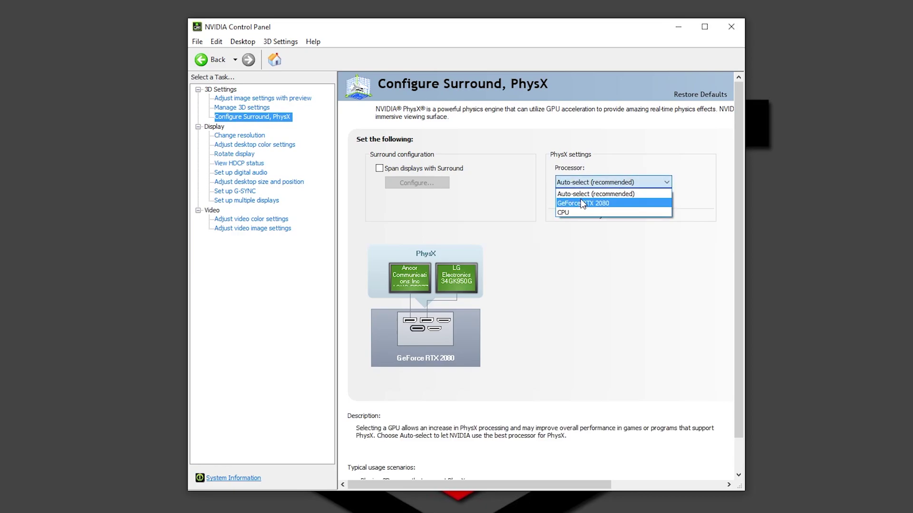
click(584, 202)
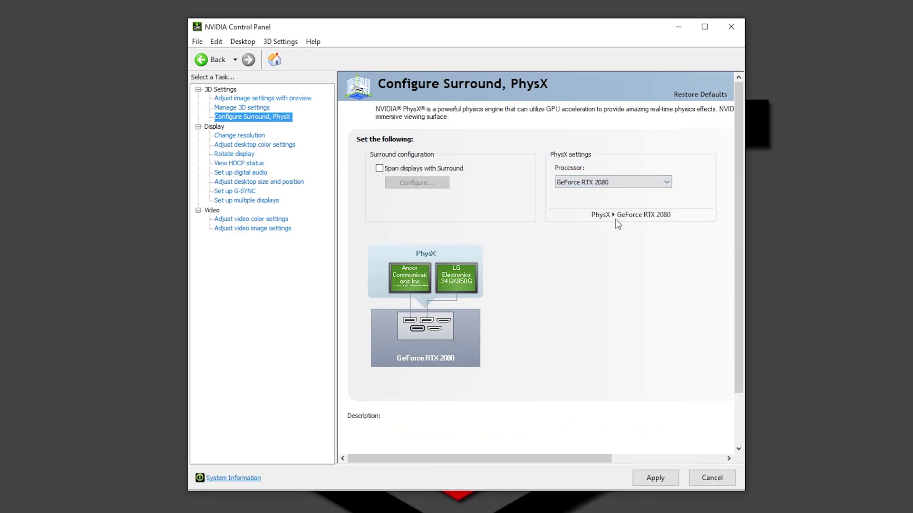
click(610, 186)
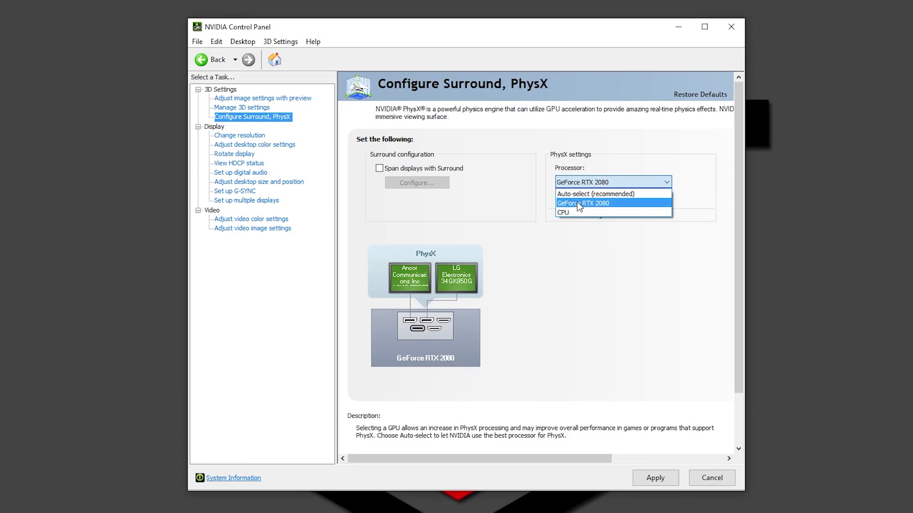
click(578, 204)
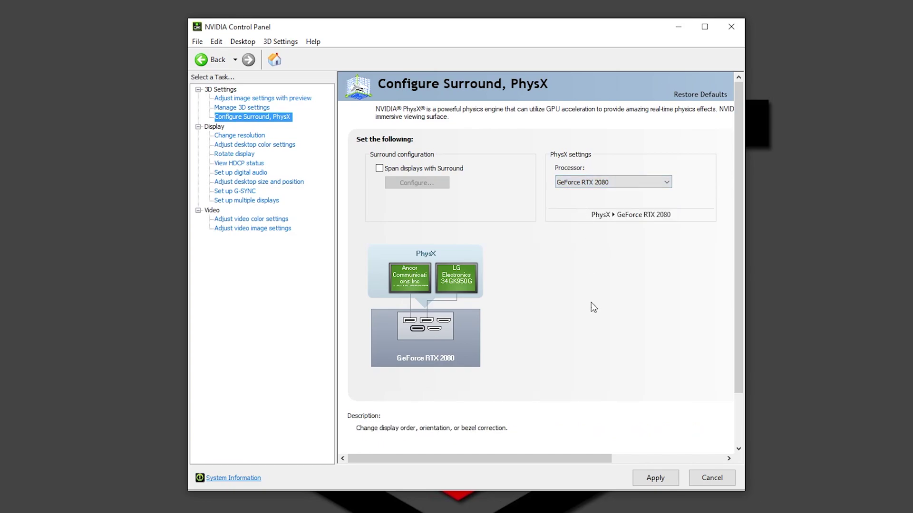
On the Change resolution page, try 60Hz on the first display, then restore 75Hz
click(240, 135)
click(506, 292)
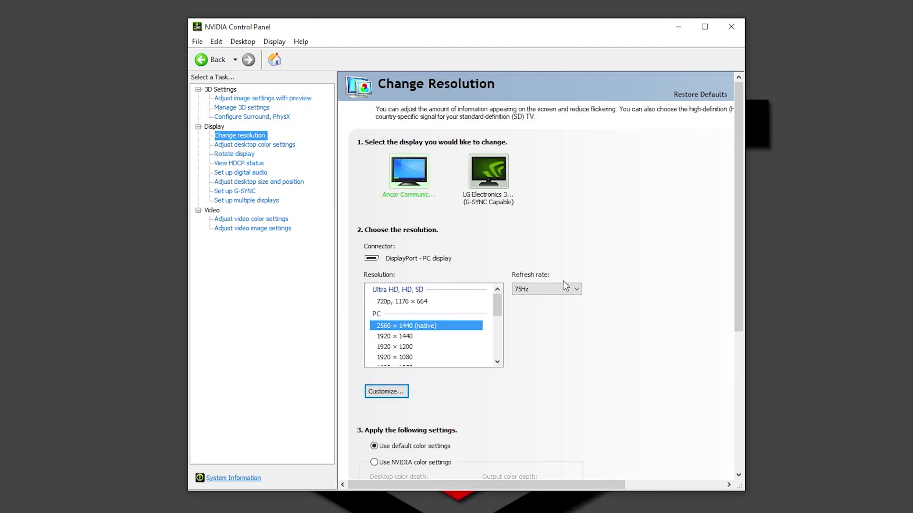
click(538, 290)
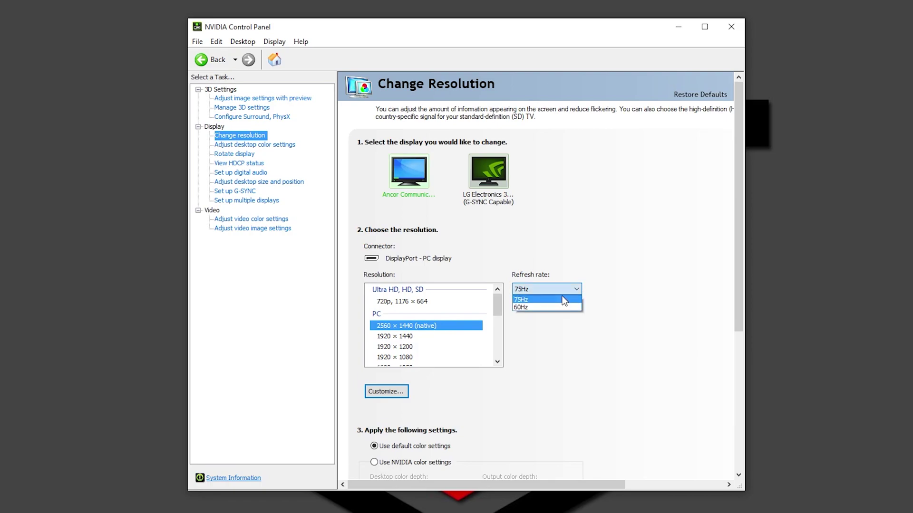
click(524, 308)
click(528, 289)
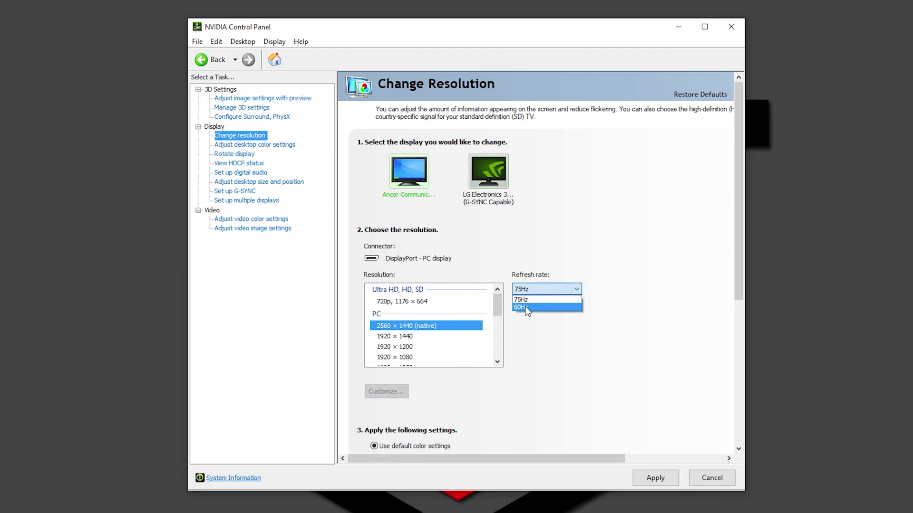
click(523, 307)
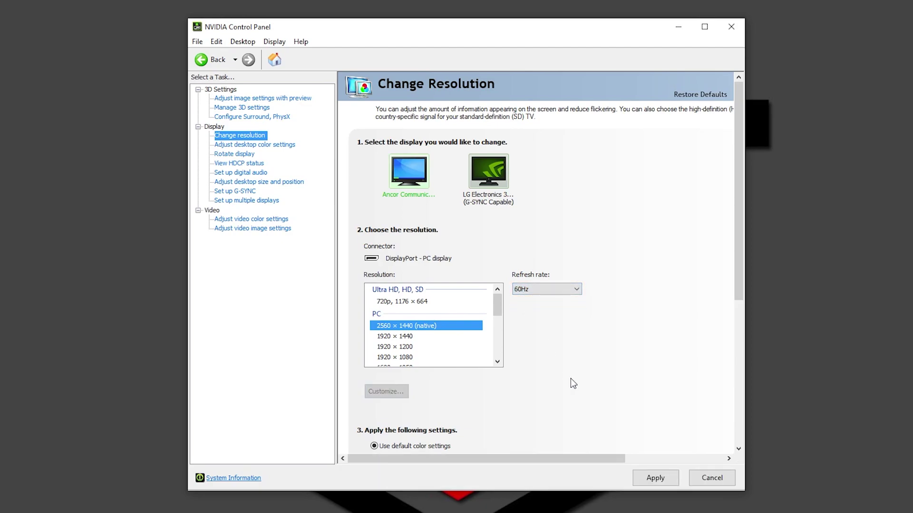
click(525, 291)
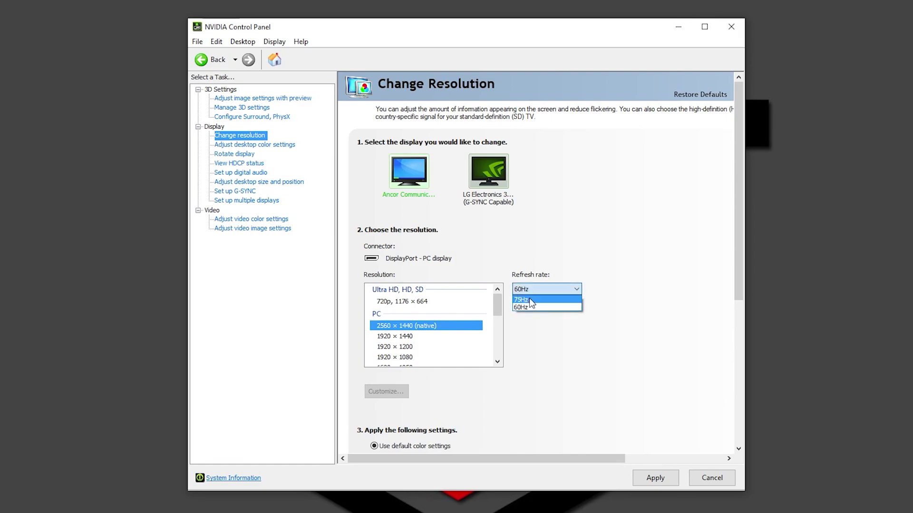
click(529, 299)
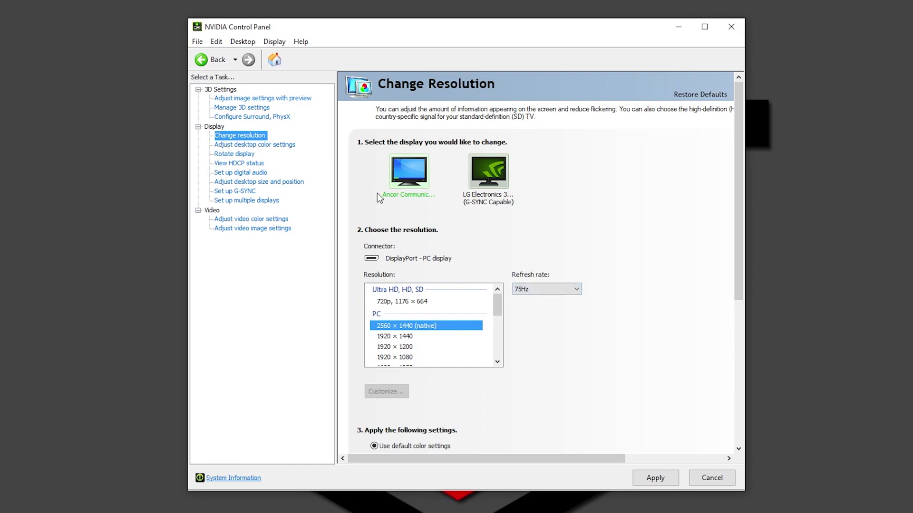
Select the LG Electronics display and keep it at 120Hz
click(489, 183)
click(528, 291)
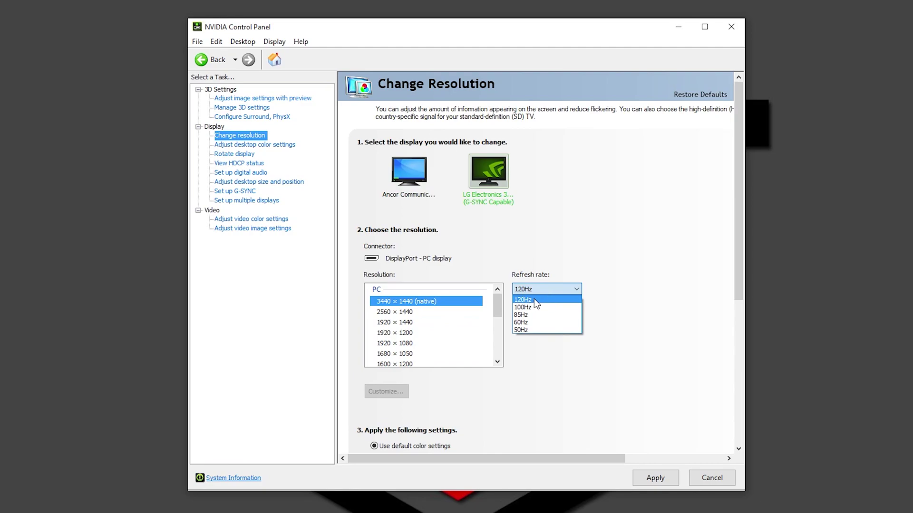
click(534, 300)
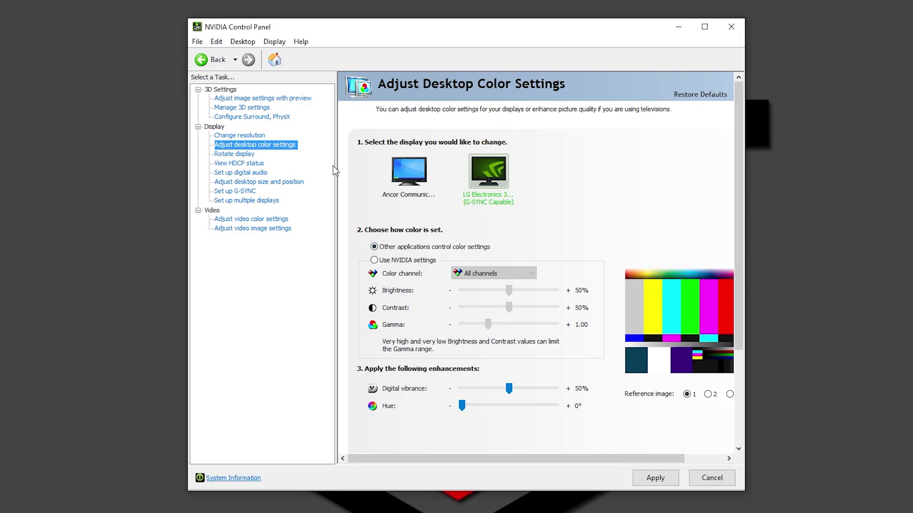
Check the Rotate display page, then view the LG display's desktop size and position (Full-screen scaling)
click(236, 155)
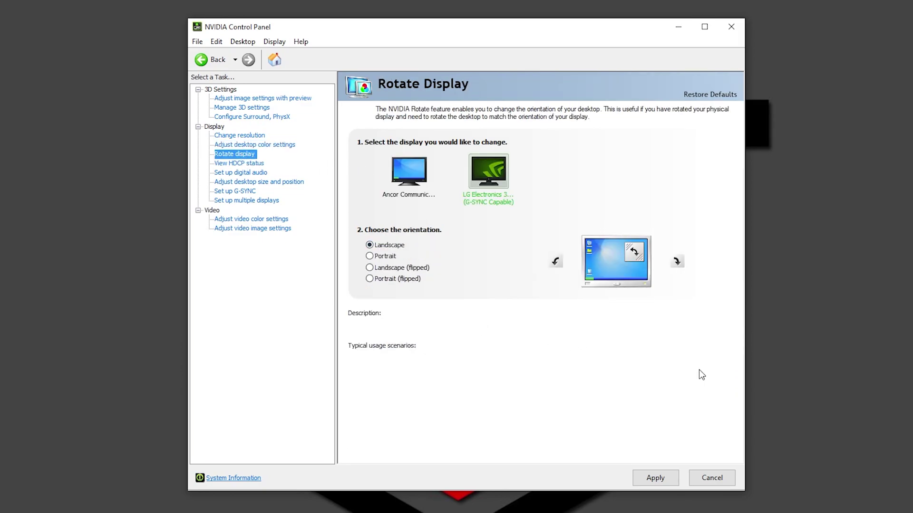
mouse_move(395, 264)
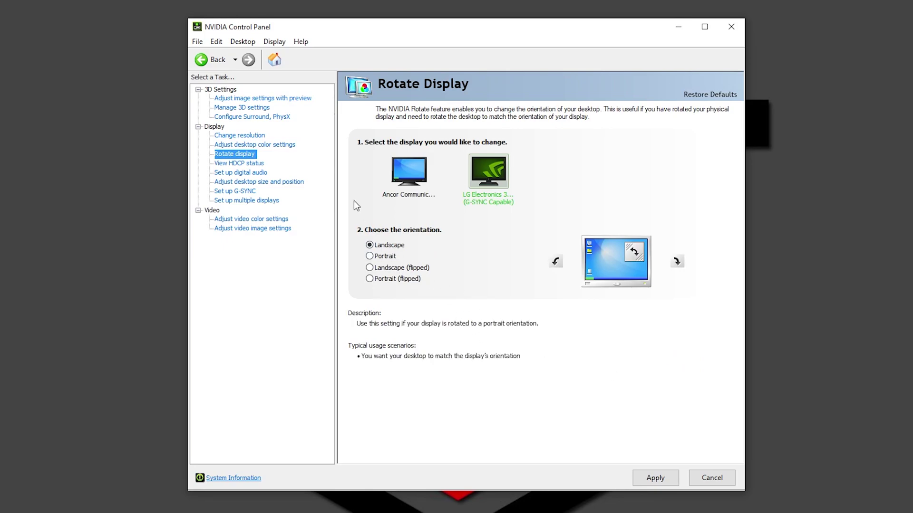
click(271, 183)
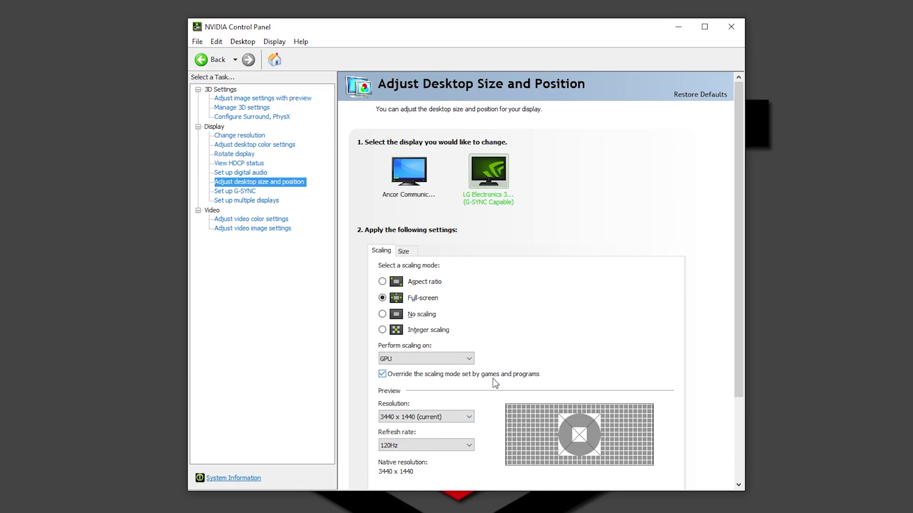
Show the Set up G-SYNC page with G-SYNC enabled for full screen mode on the LG display
click(235, 191)
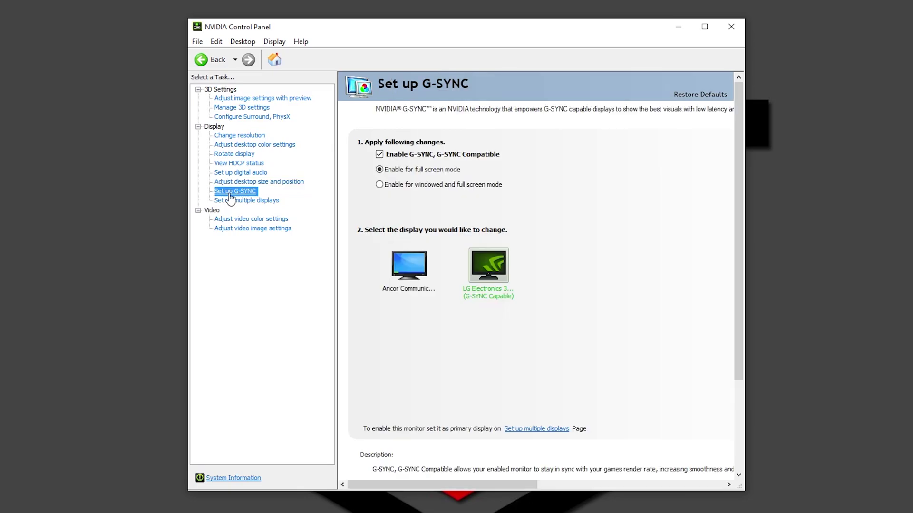